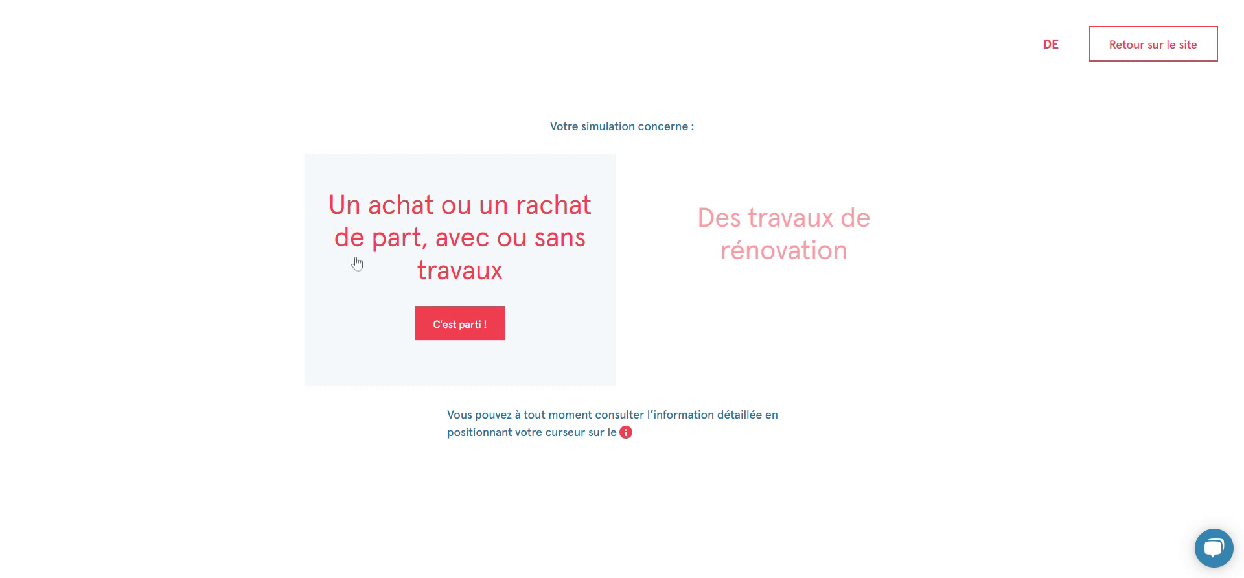
Start an 'Un achat ou un rachat de part' simulation and answer Oui to the sole-residence question
click(471, 274)
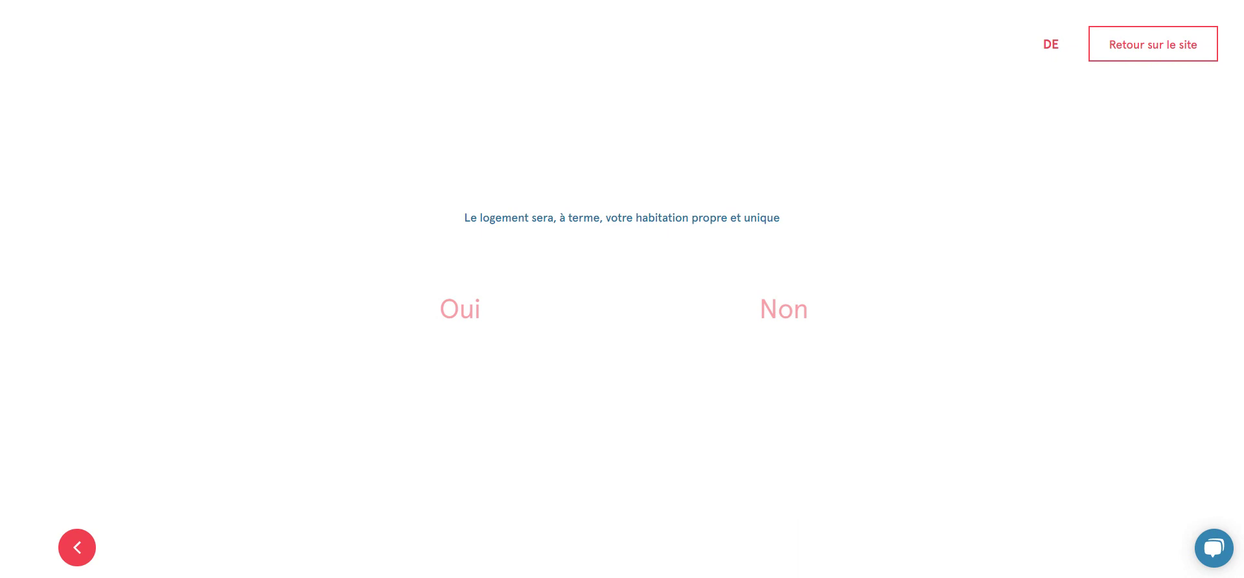
click(461, 314)
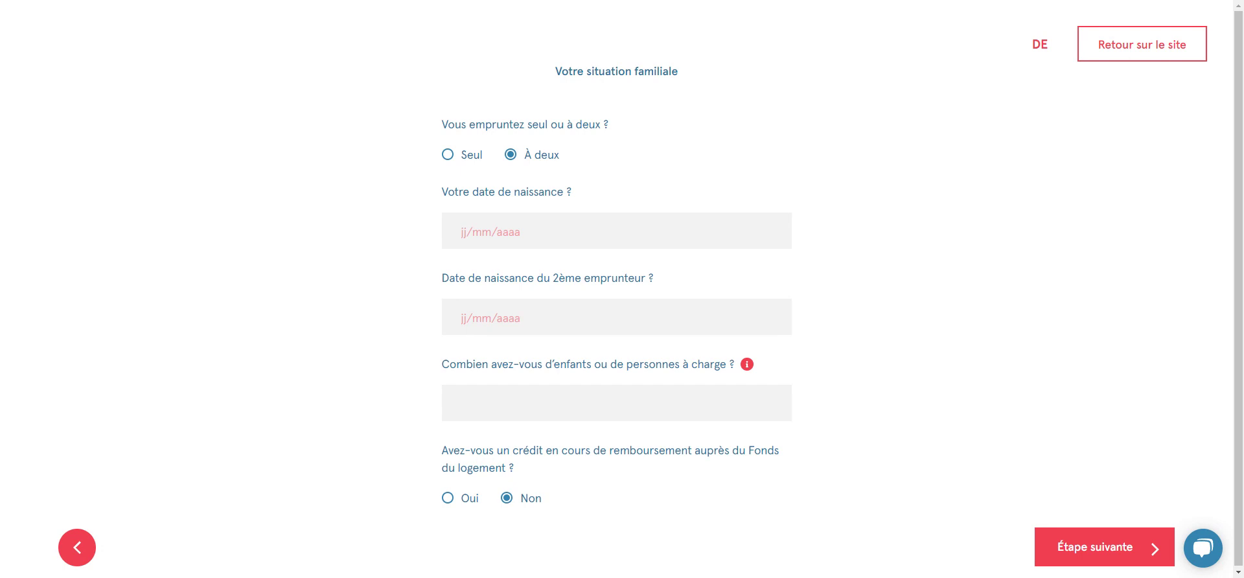
Set the first birth date to 05/06/1985 with the date picker
click(463, 224)
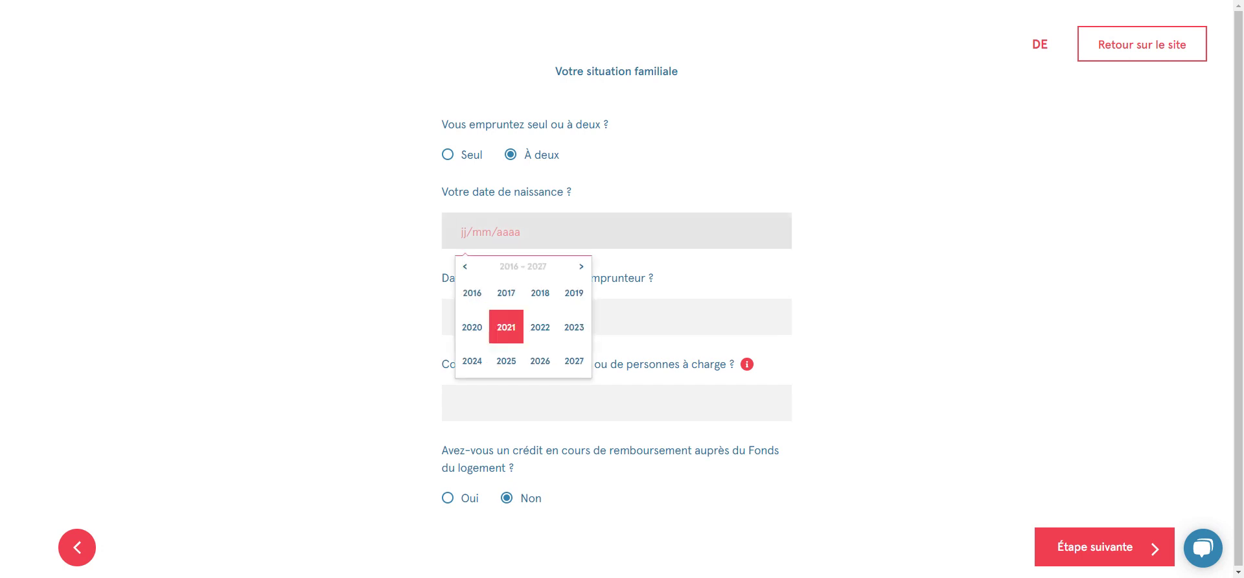
click(463, 266)
click(463, 266)
click(464, 266)
click(506, 361)
click(505, 332)
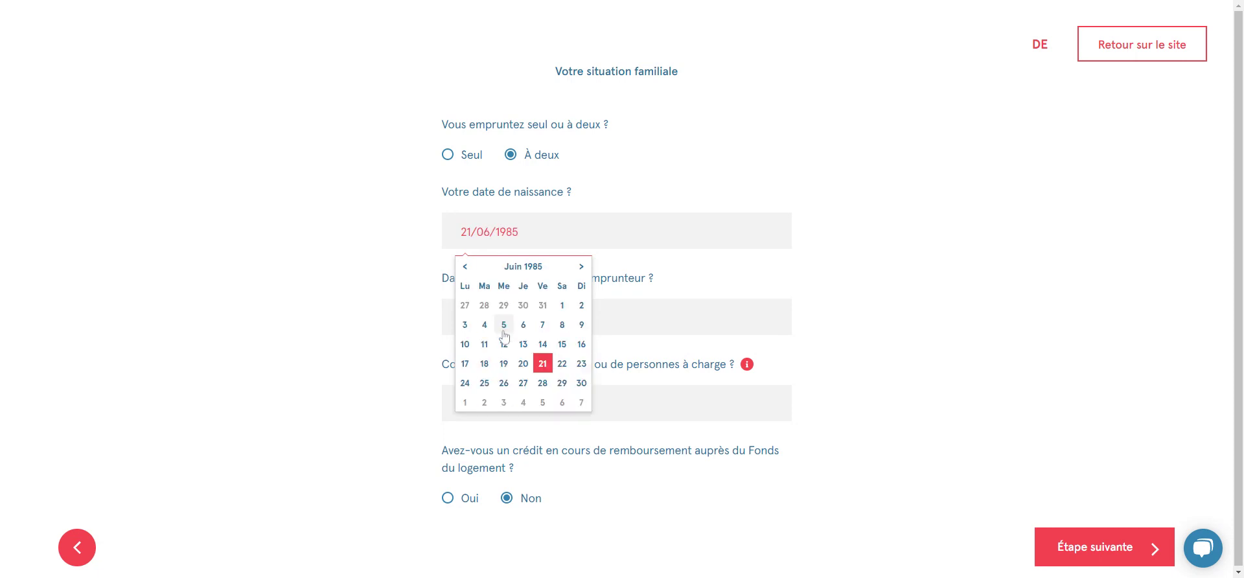
click(503, 327)
Set the second birth date to 06/03/1987
click(473, 304)
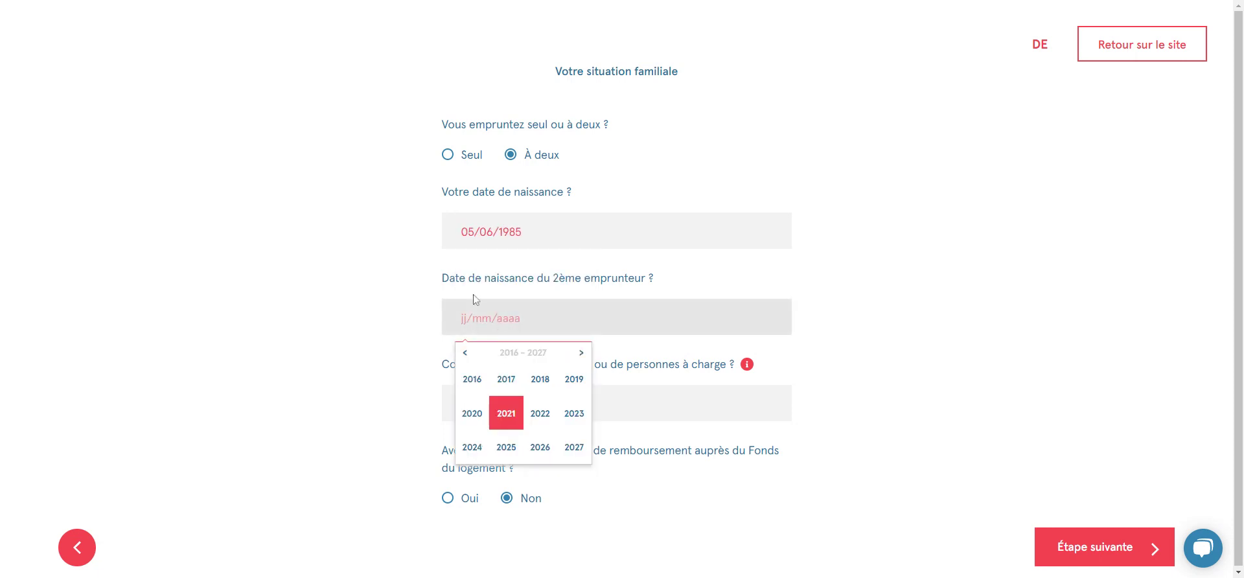
click(465, 354)
click(464, 355)
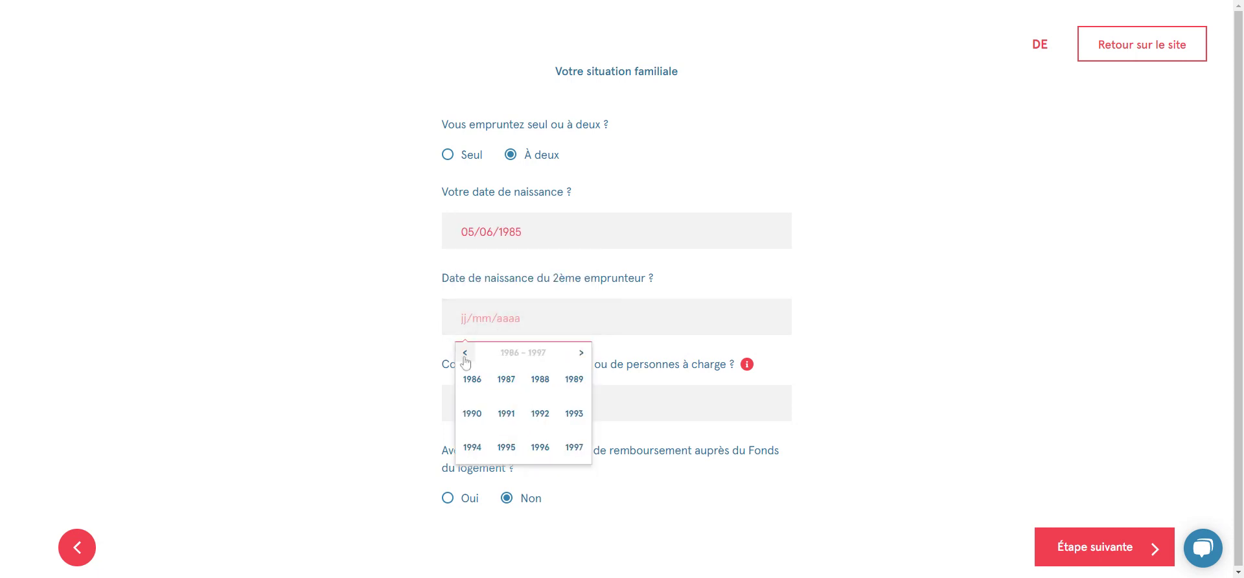
click(506, 380)
click(548, 387)
click(544, 414)
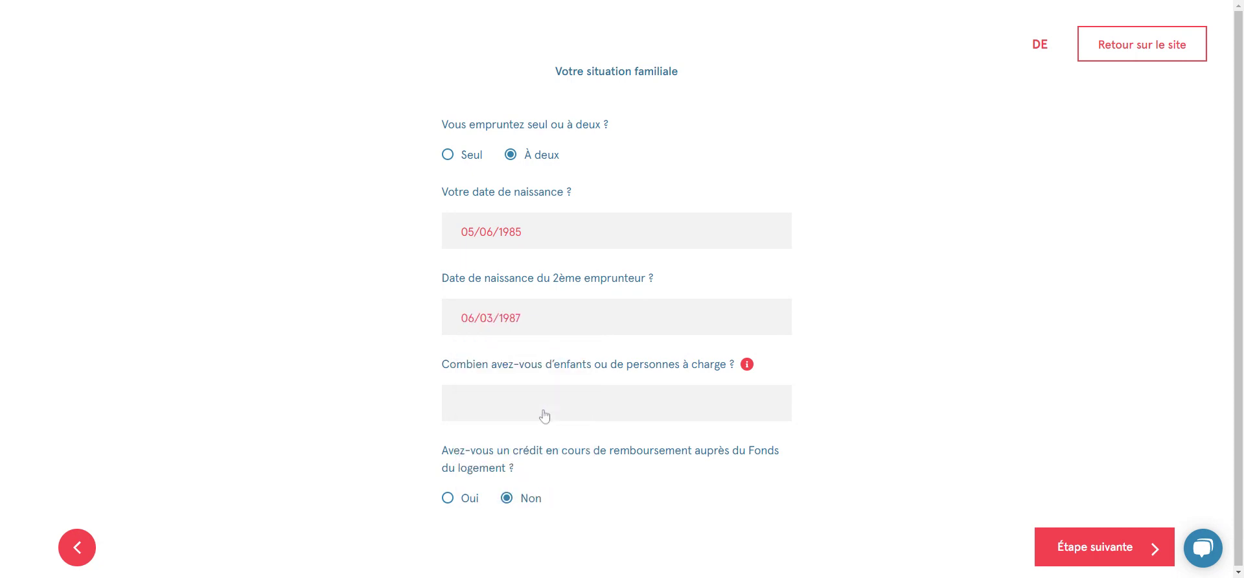
Enter the number of dependants and continue to the financial situation
click(461, 403)
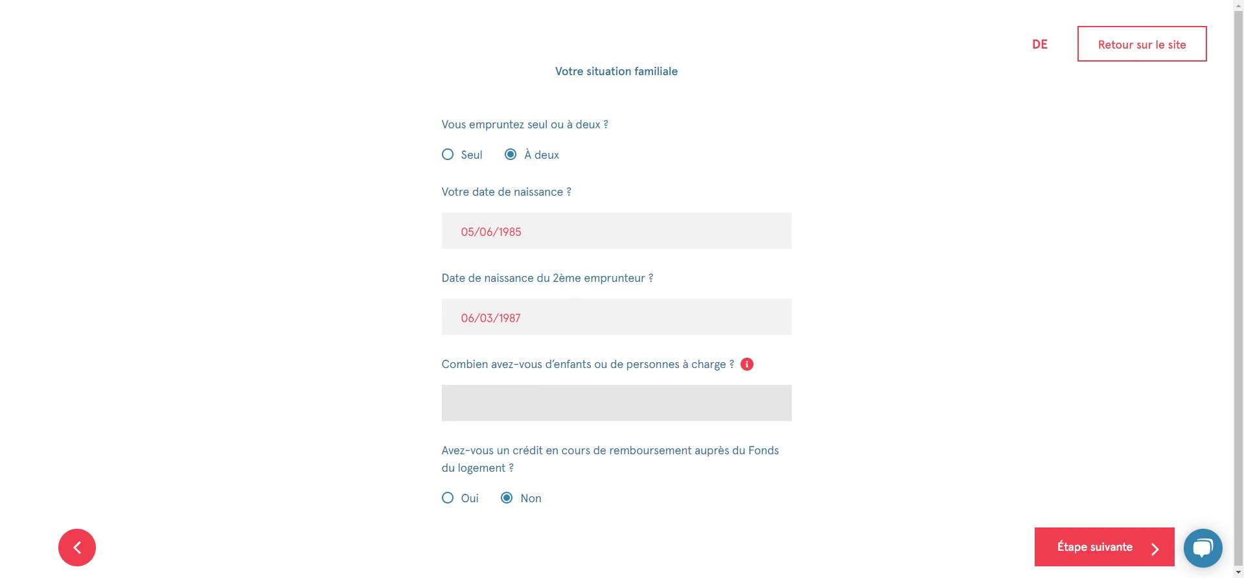
mouse_move(748, 366)
text(2)
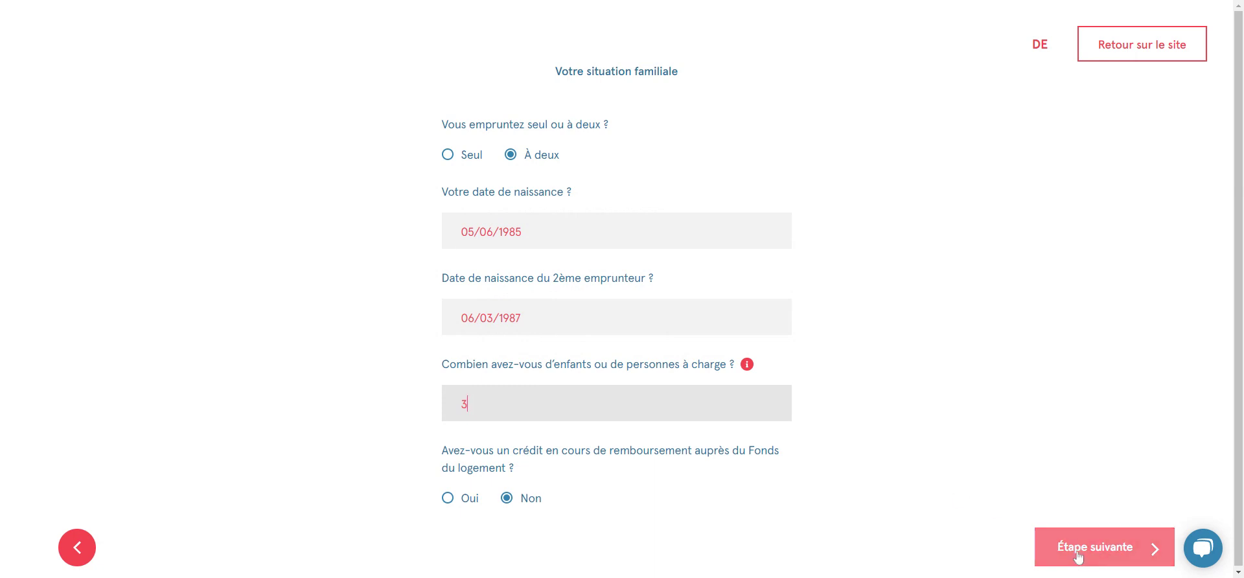
click(1042, 555)
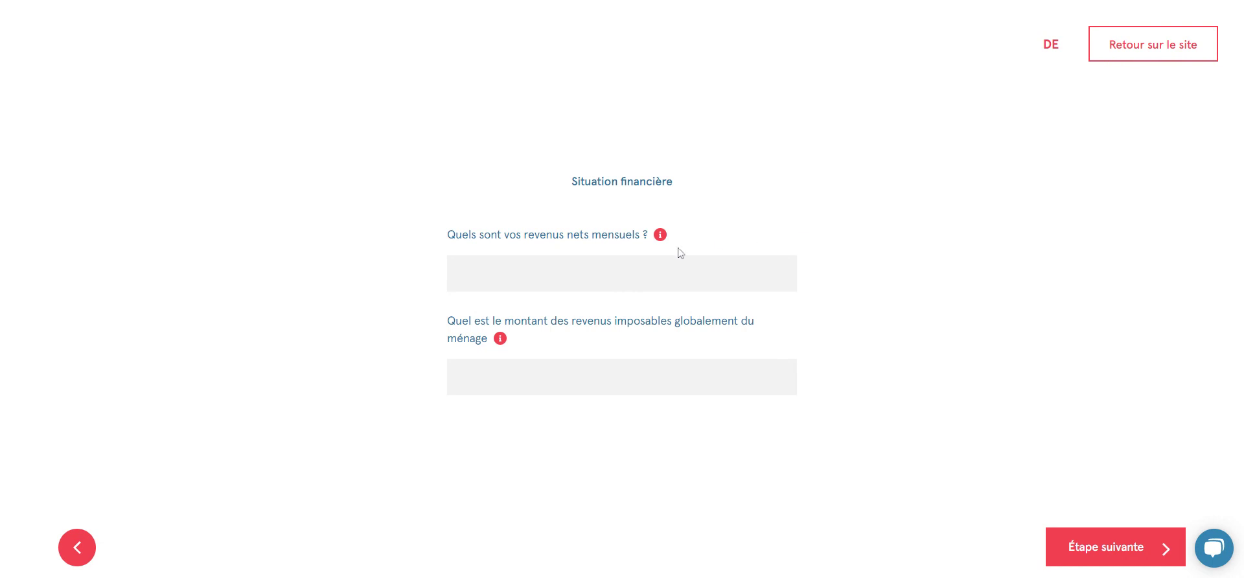
Enter 3157 monthly net income and 24321 taxable household income, then go to the next step
click(466, 273)
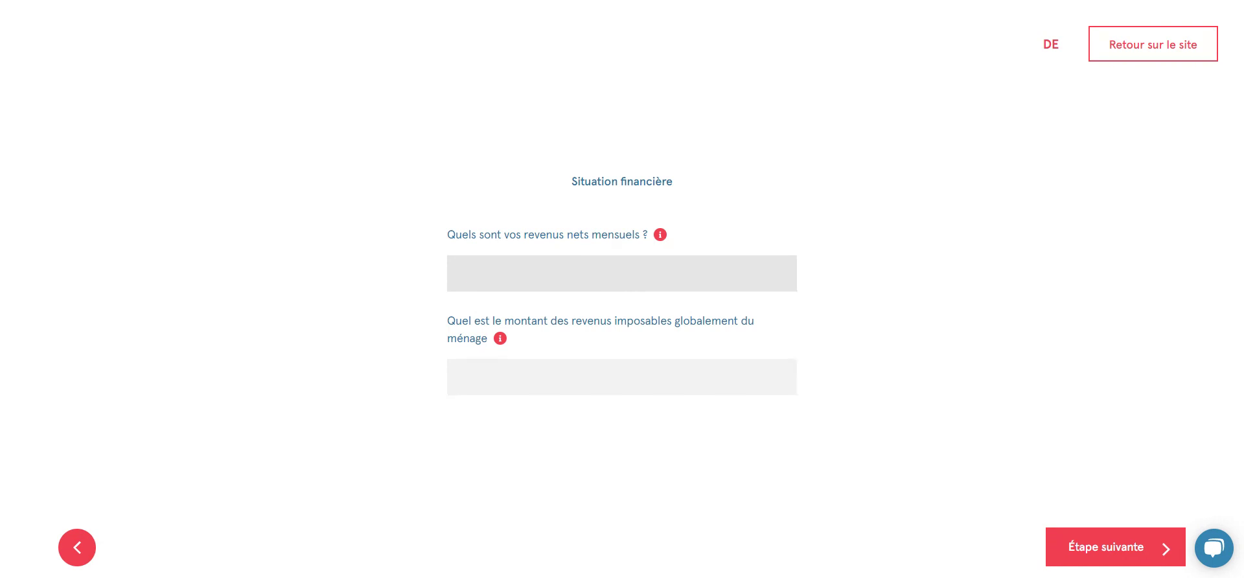
text(3157)
mouse_move(663, 241)
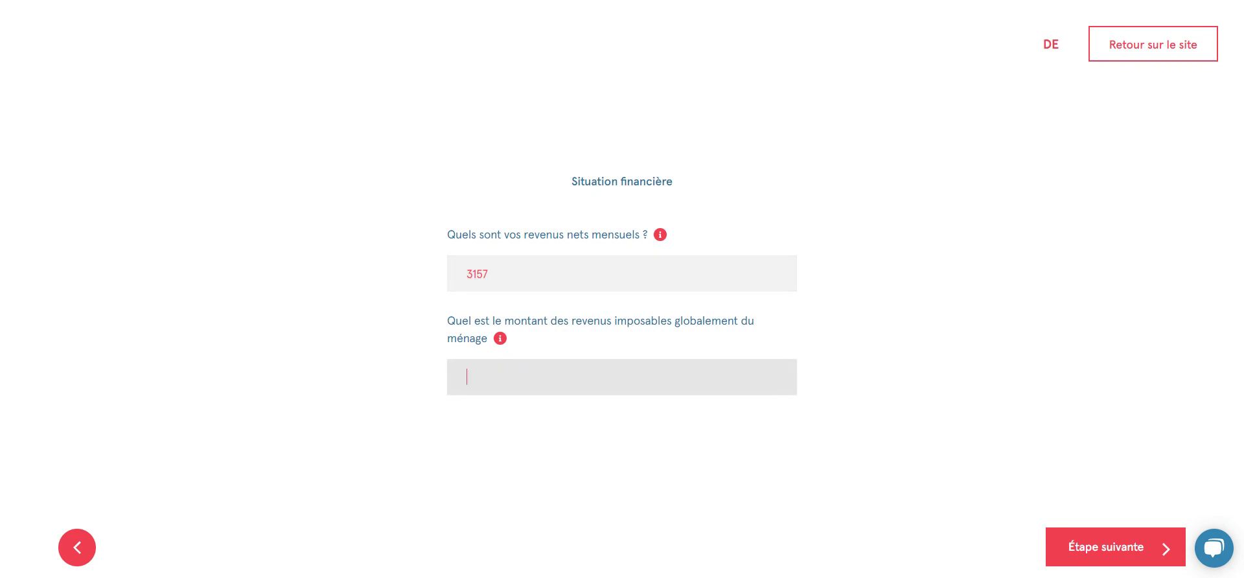
click(466, 377)
text(24321)
click(1132, 548)
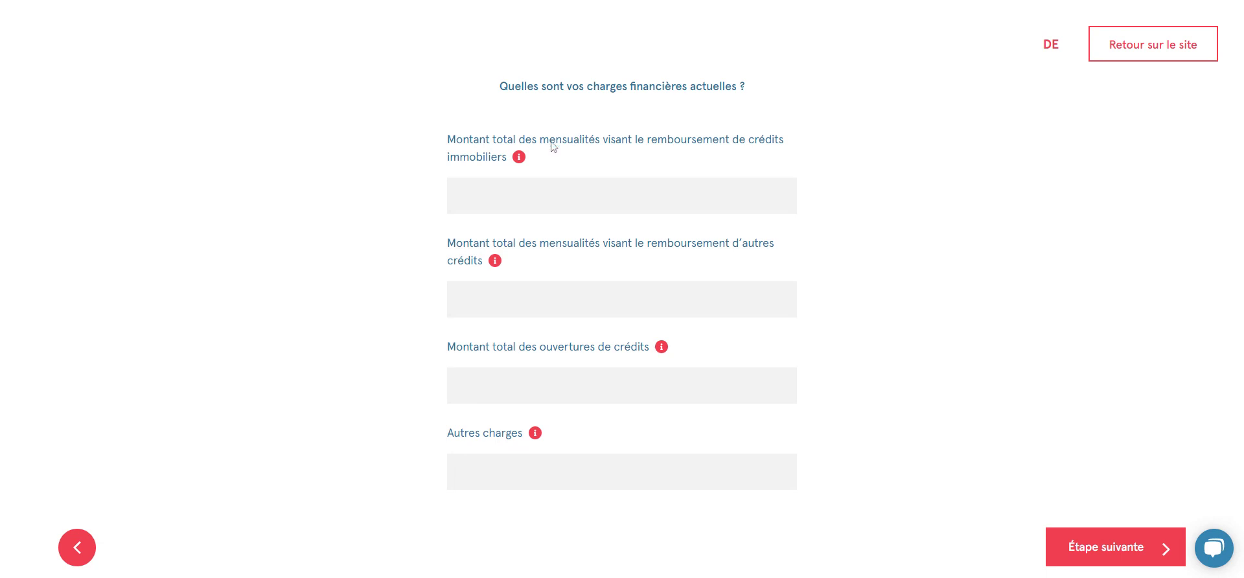
Enter 220 for other credit repayments and 2500 for credit openings, then go to the next step
mouse_move(520, 162)
click(467, 298)
text(220)
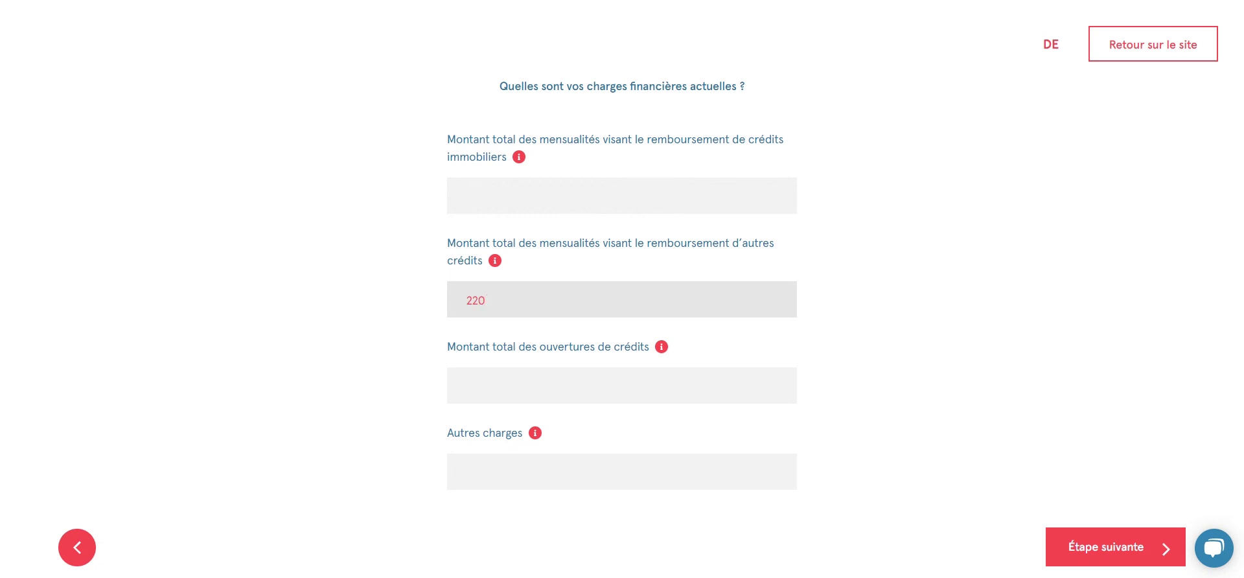
click(466, 385)
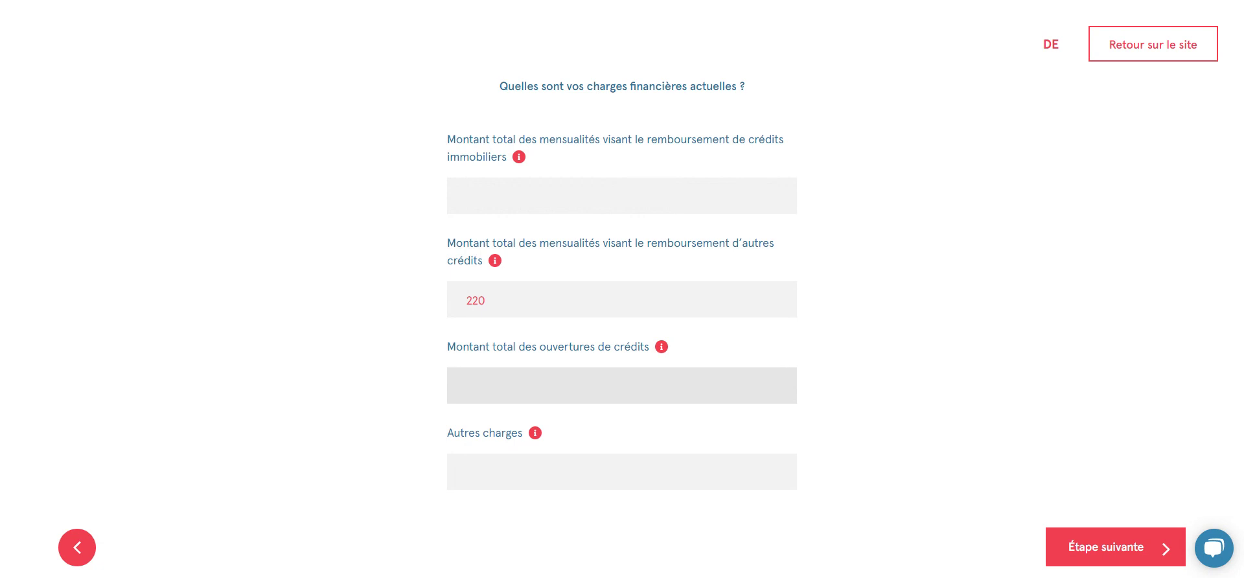
text(2500)
click(1092, 552)
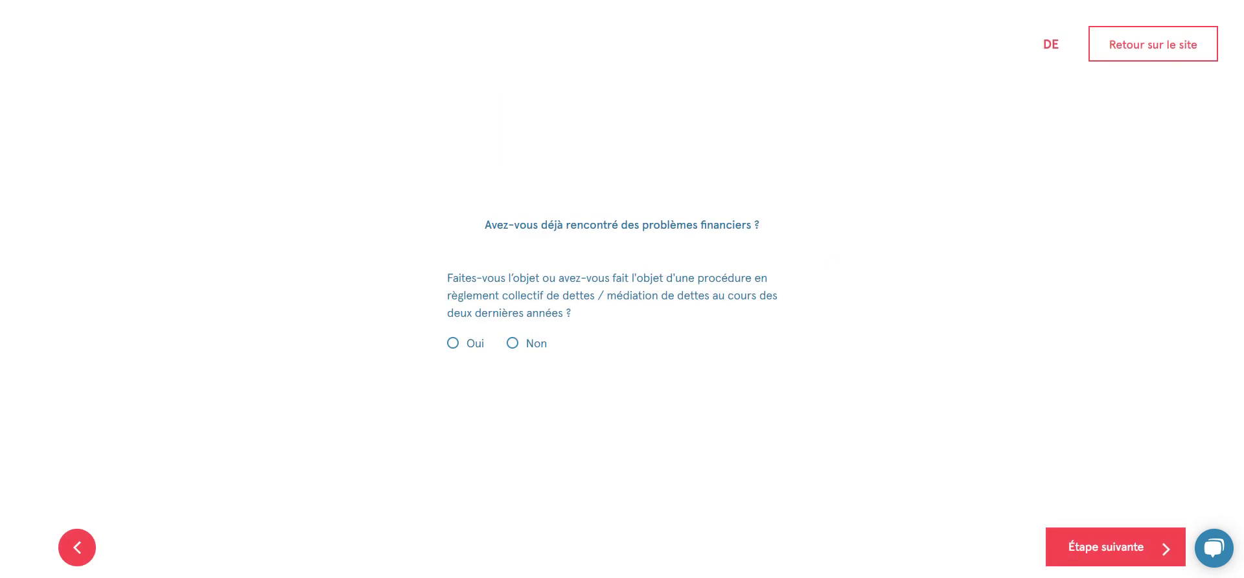
Answer Non to debt mediation and Banque Nationale registration, review the 275 000 € capacity, and continue
click(512, 344)
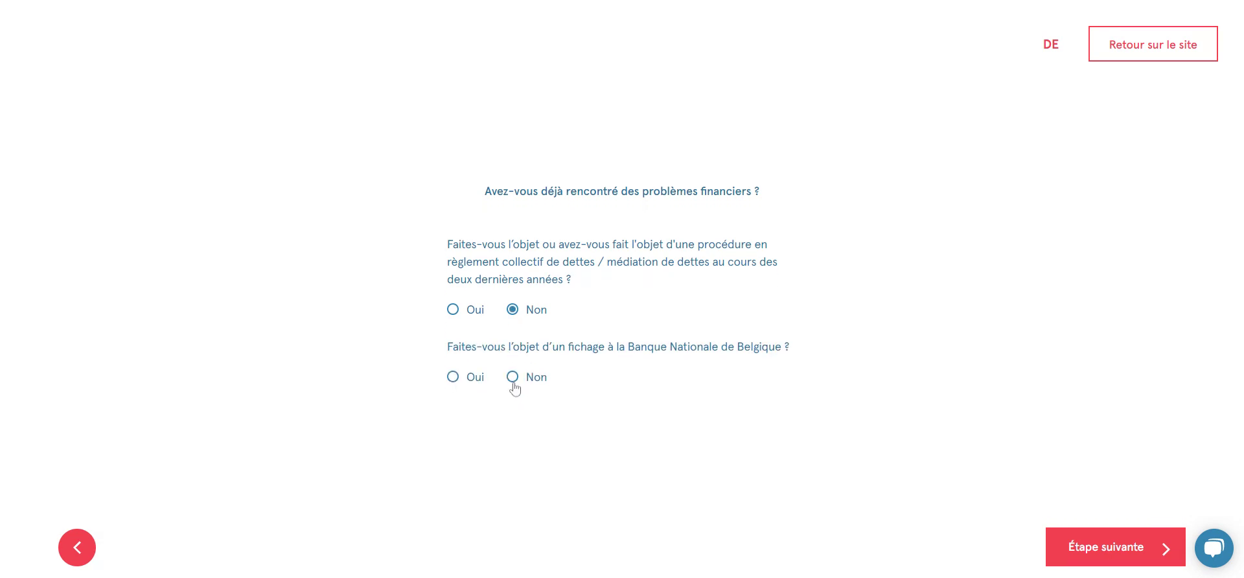
click(512, 378)
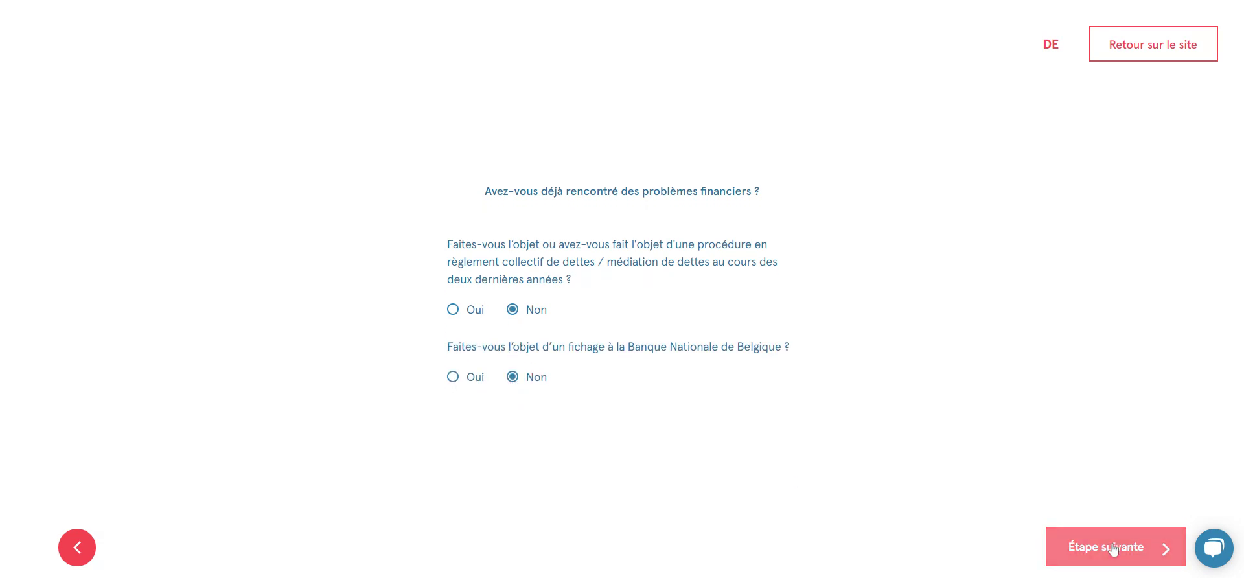
click(1112, 548)
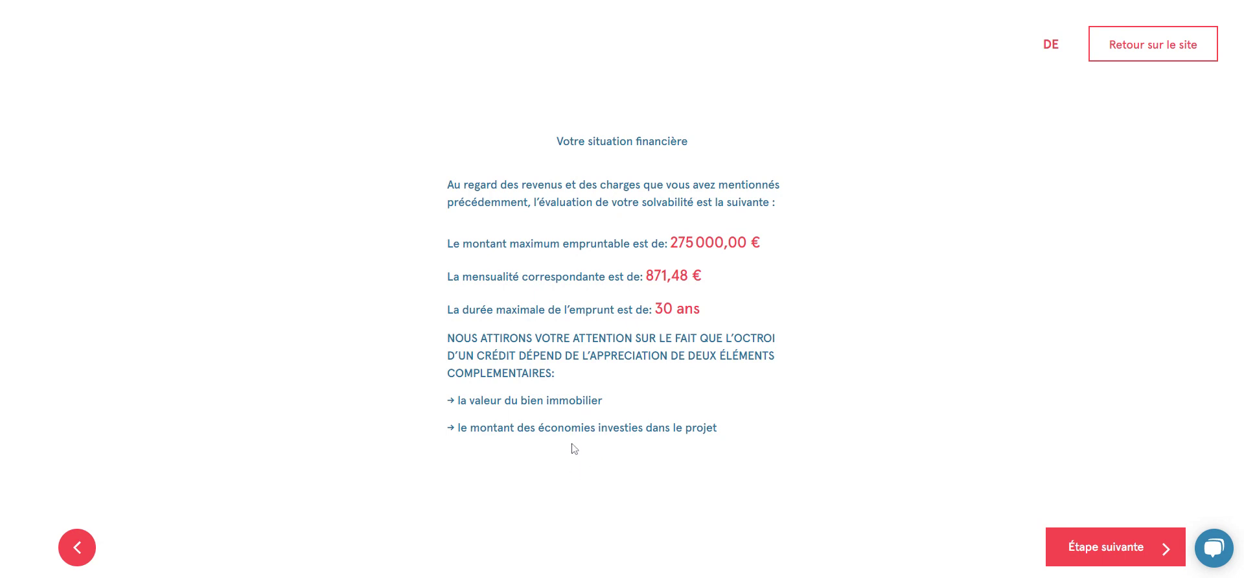
click(1104, 559)
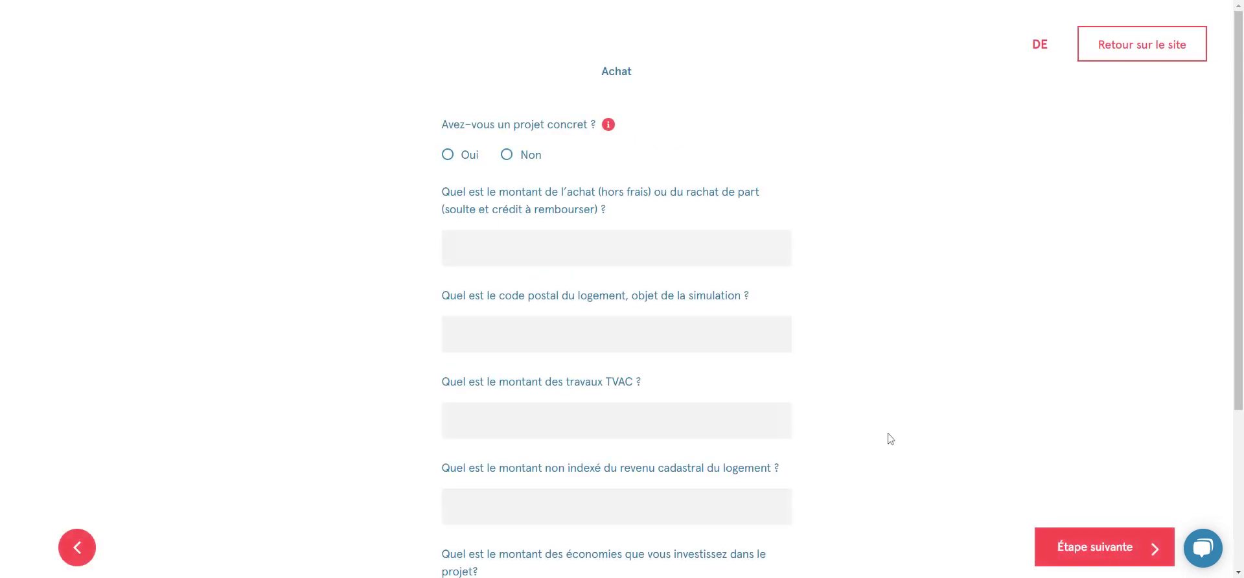
Declare a concrete project: 210000 purchase amount, postal code 6180, and 0 for works
scroll(842, 344, down, 1)
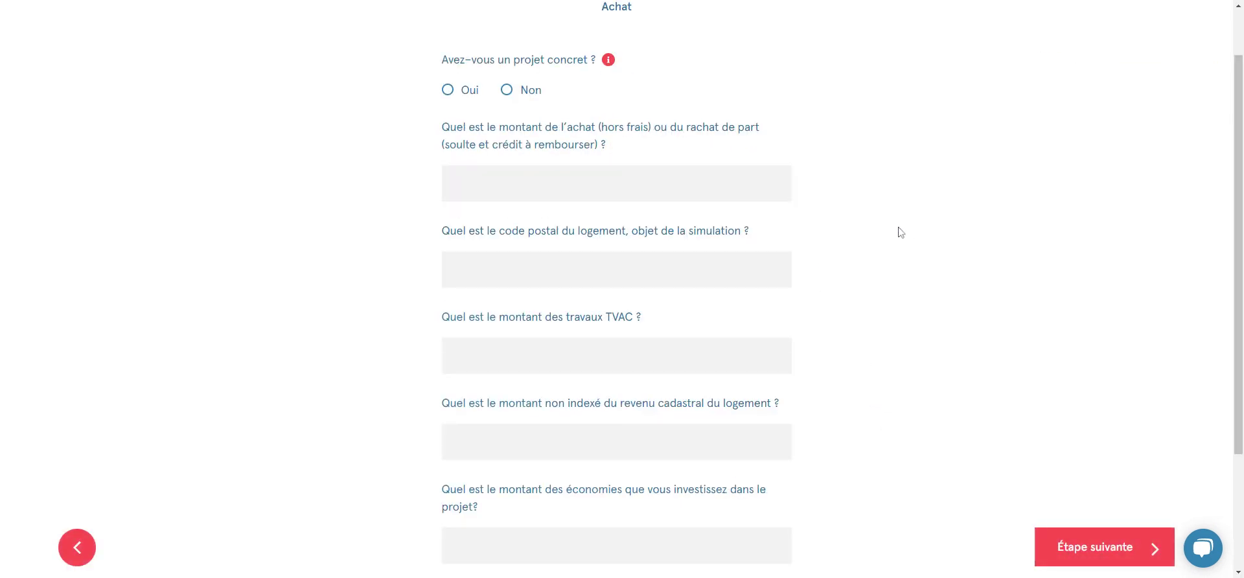
click(445, 92)
click(518, 185)
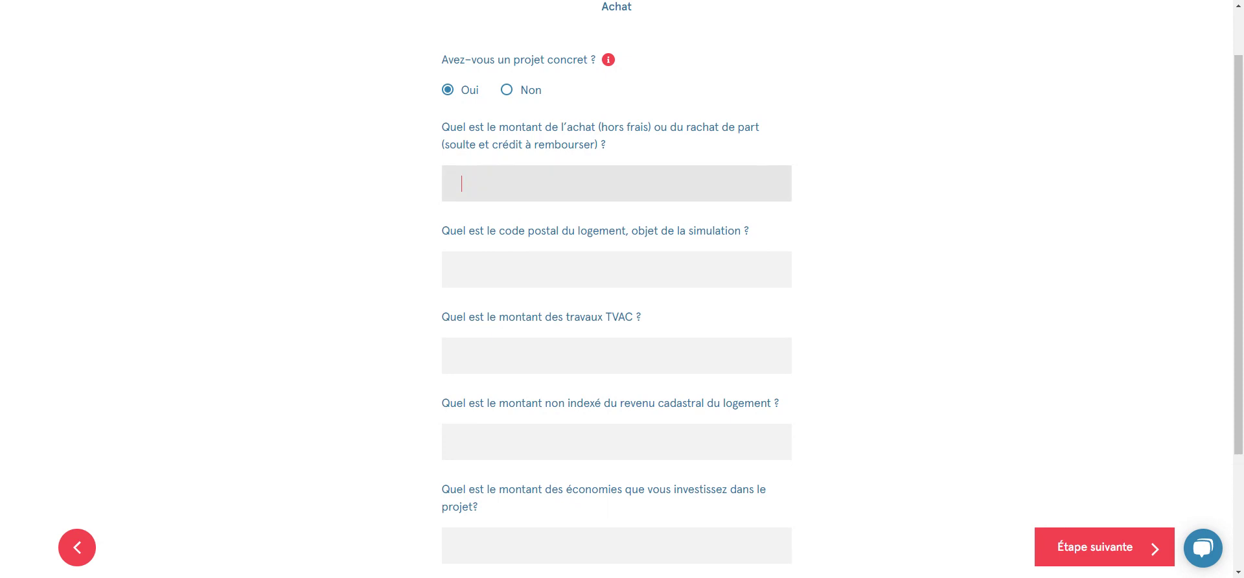
text(210000)
click(461, 270)
text(6180)
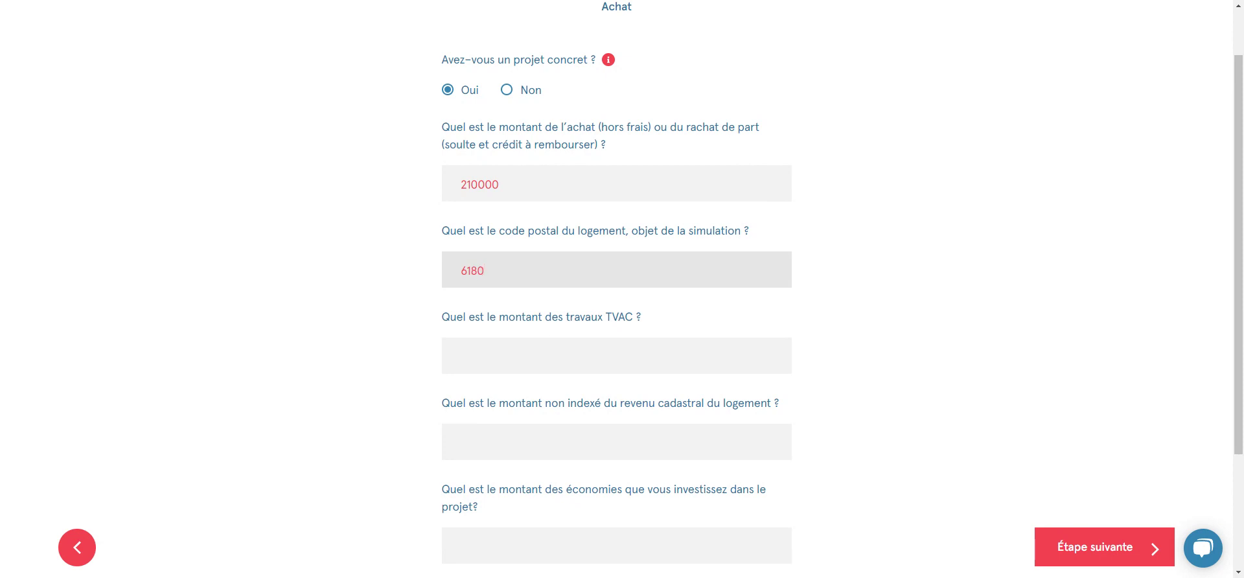
click(461, 356)
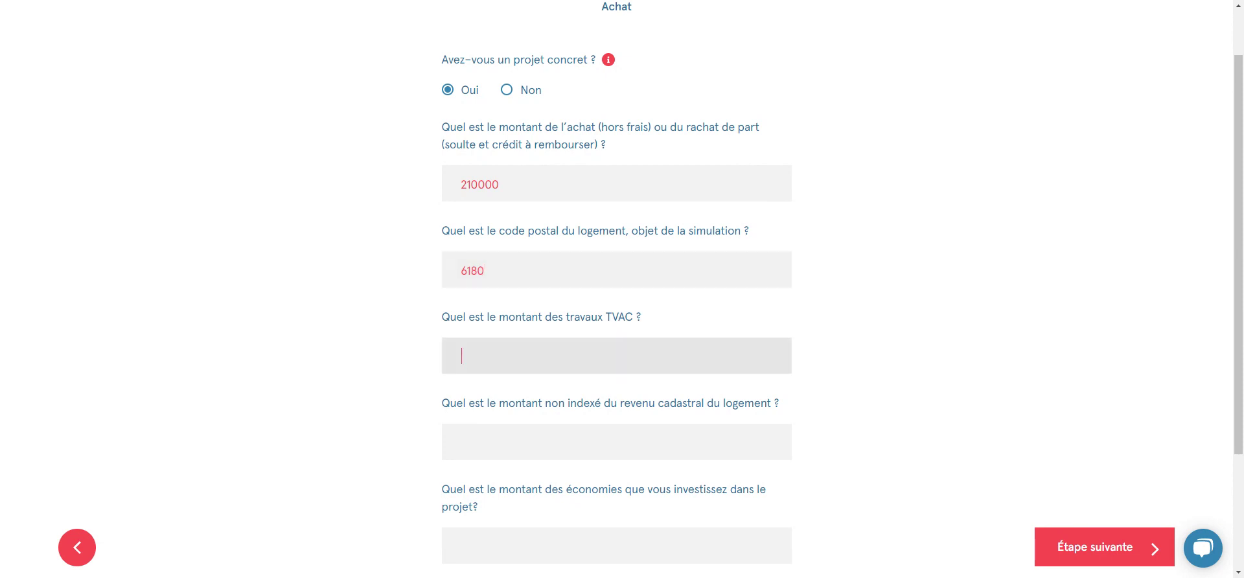
text(0)
click(461, 441)
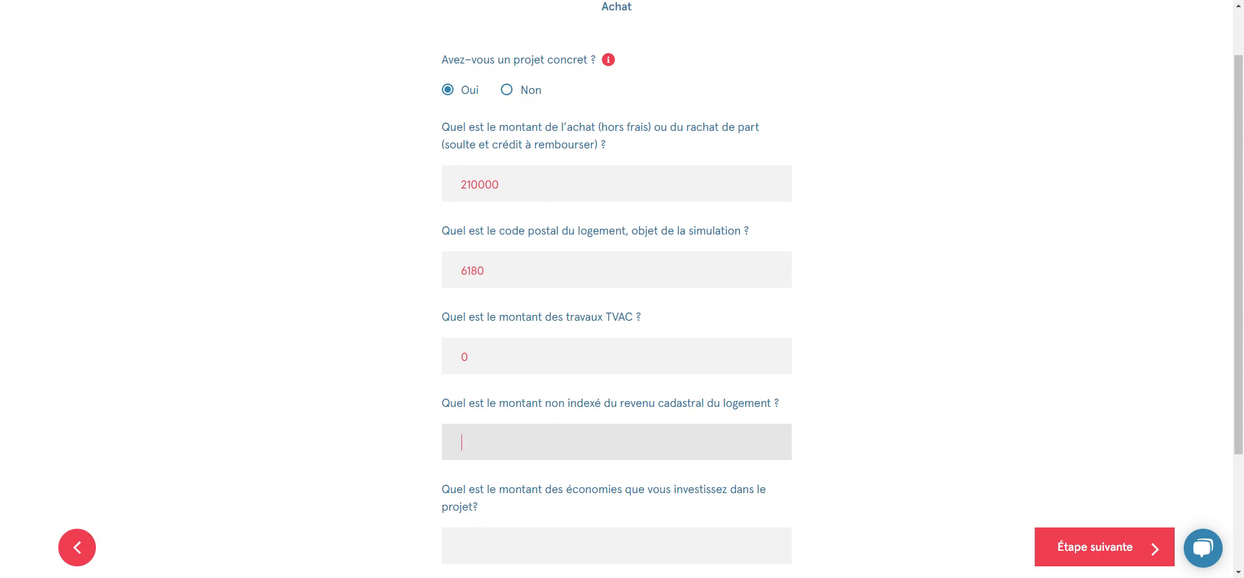
Enter 1000 cadastral income and 15000 savings, then submit for the financing summary
text(1000)
scroll(527, 452, down, 2)
key(Tab)
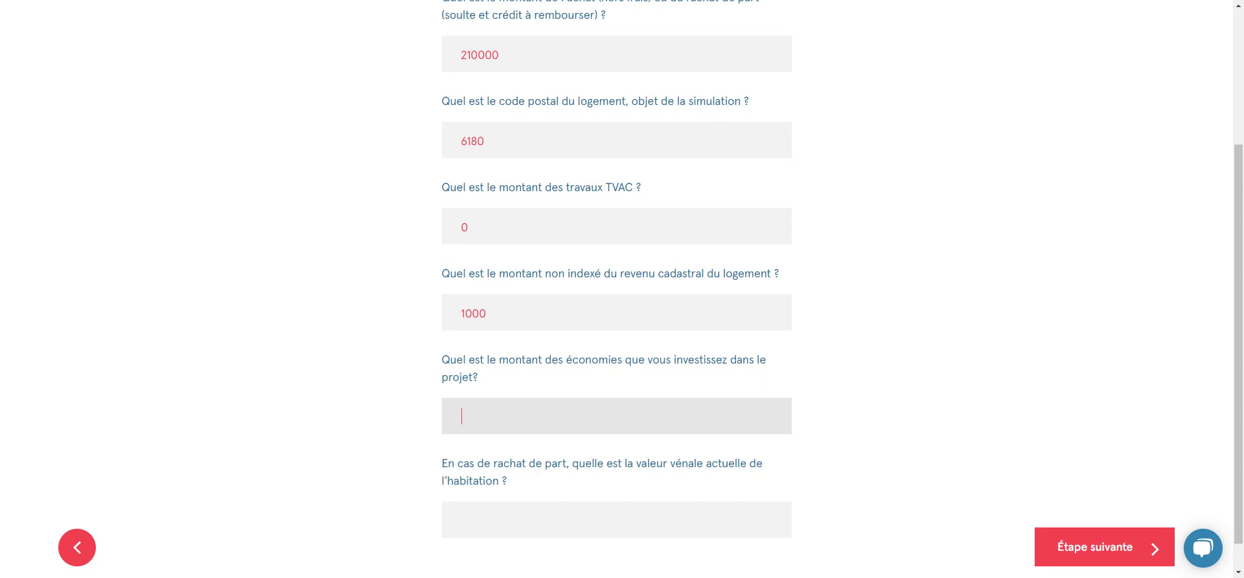
text(15000)
scroll(524, 453, down, 1)
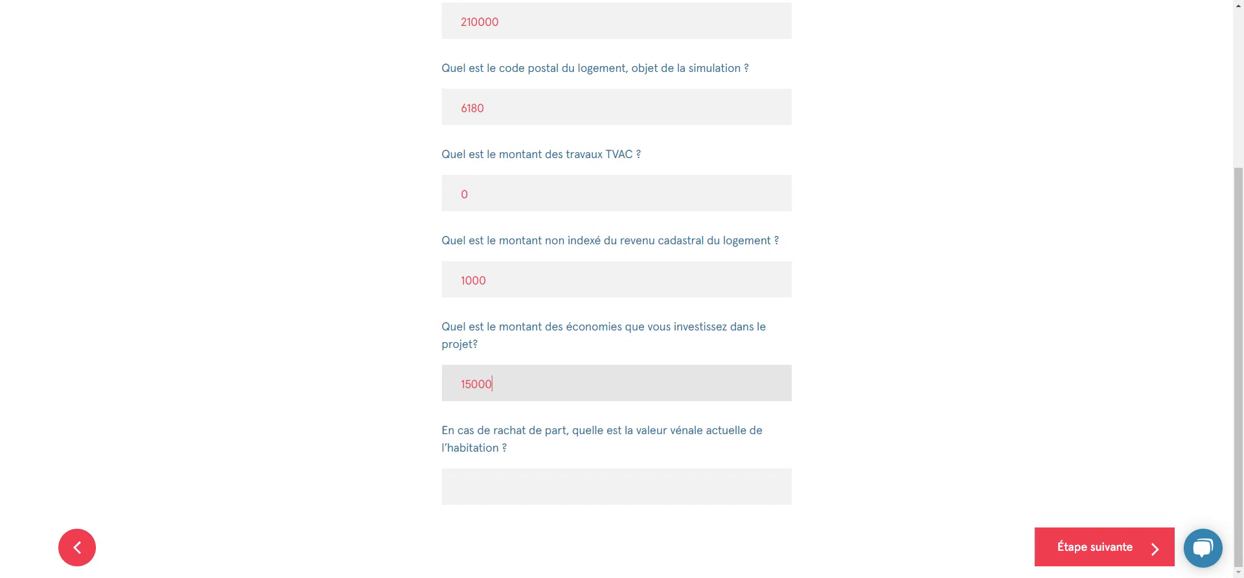
click(1062, 552)
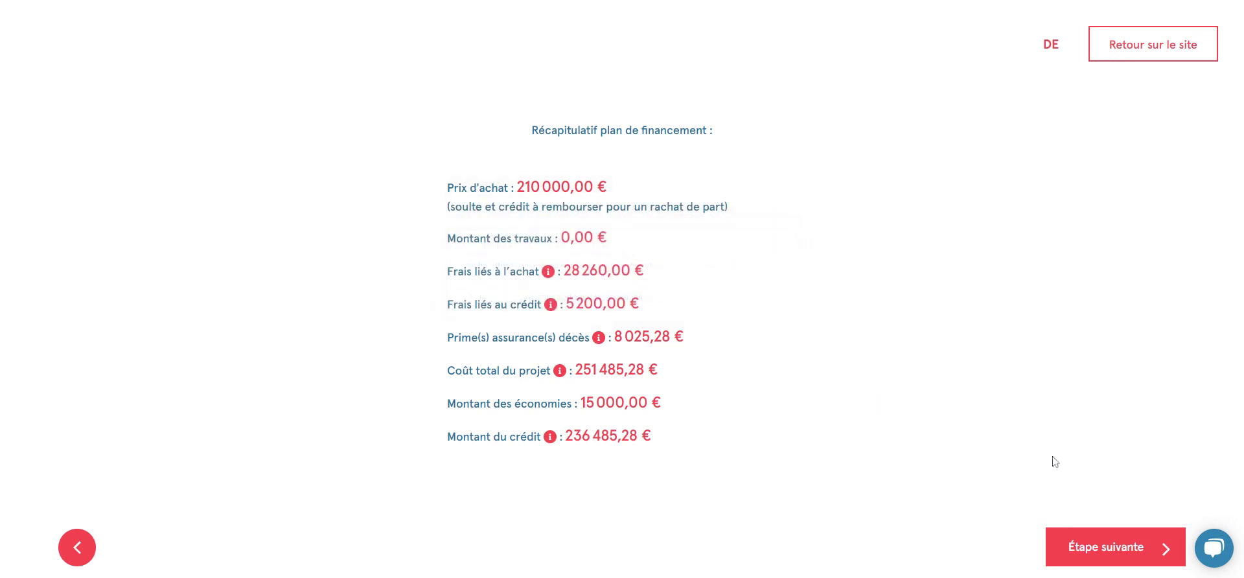
Move past the financing summary, review the Résultat de simulation cards, and continue to the e-mail page
click(1134, 549)
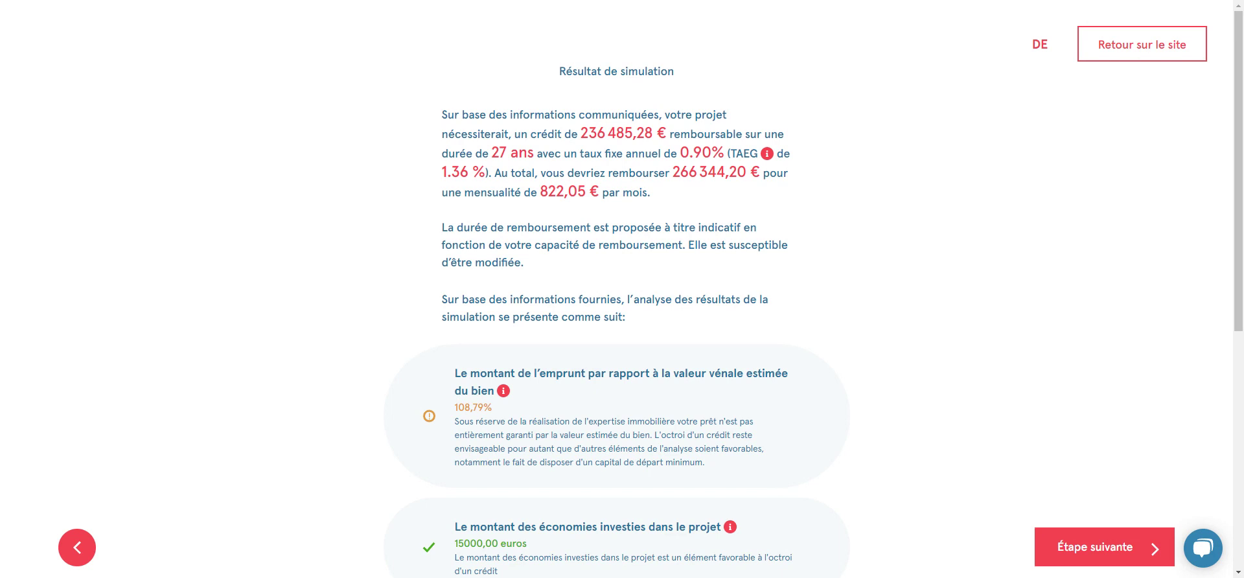
scroll(864, 269, down, 1)
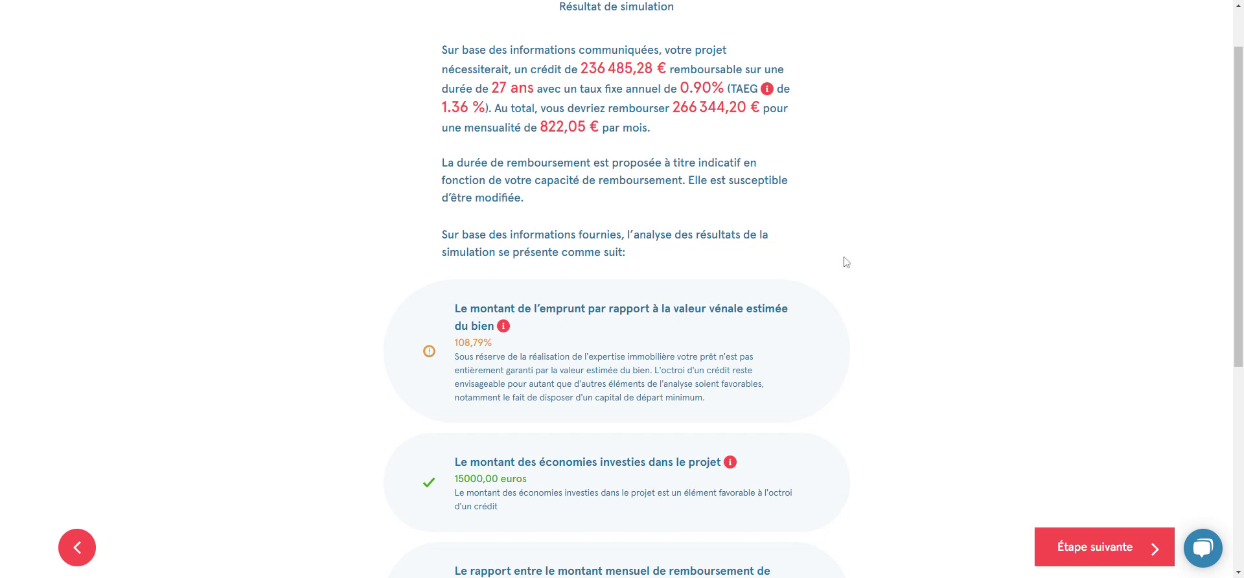
scroll(844, 258, down, 3)
scroll(582, 402, down, 2)
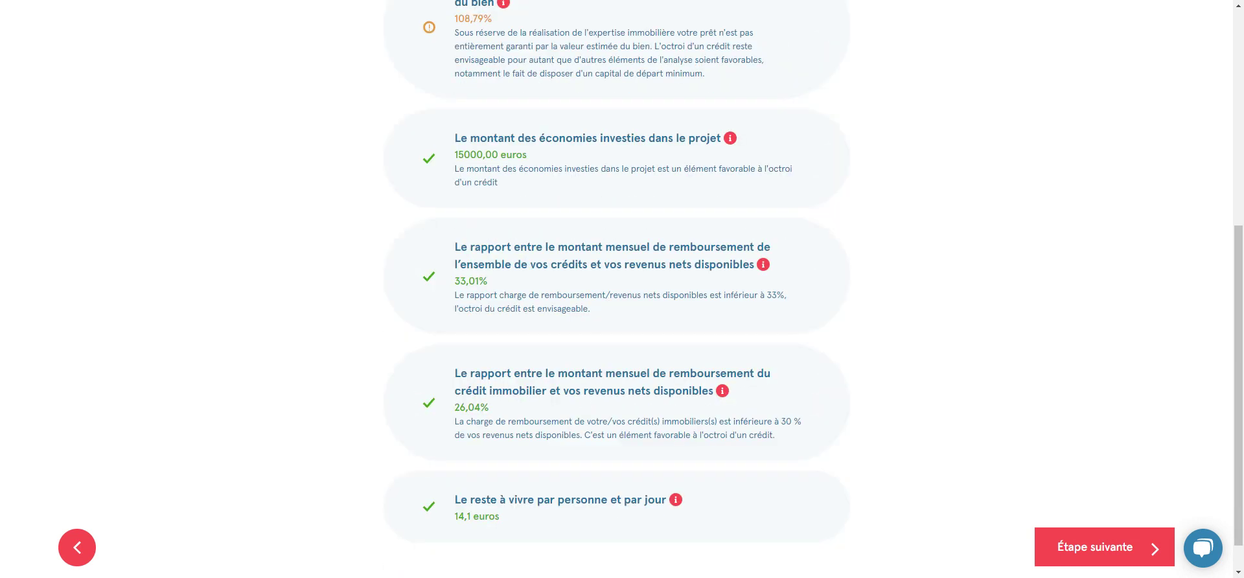
scroll(583, 328, up, 5)
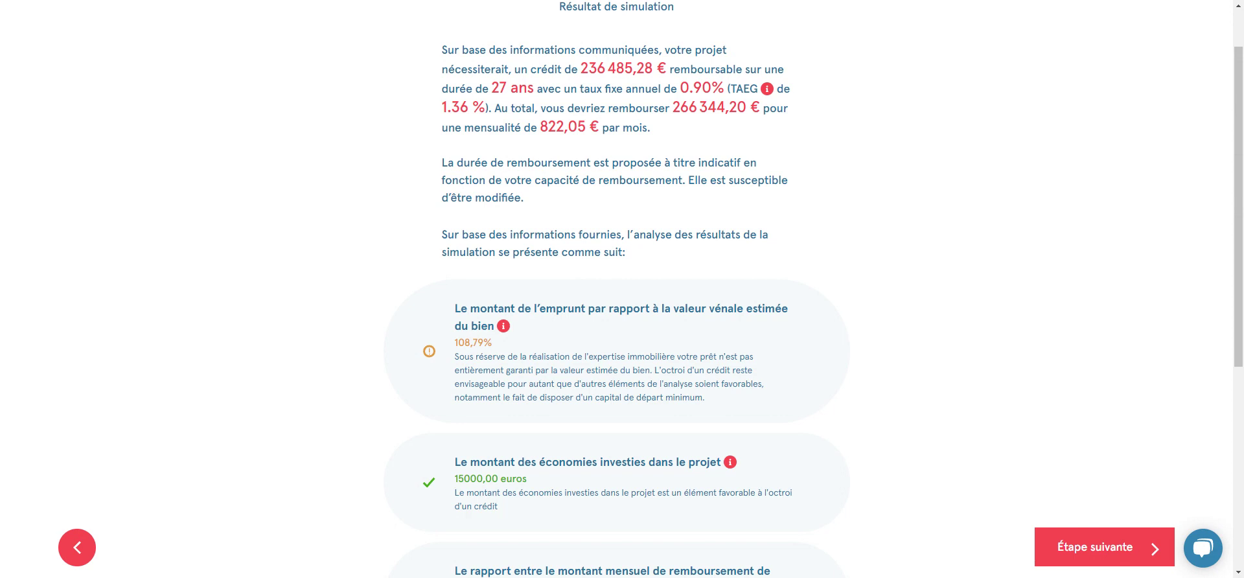
scroll(867, 313, down, 5)
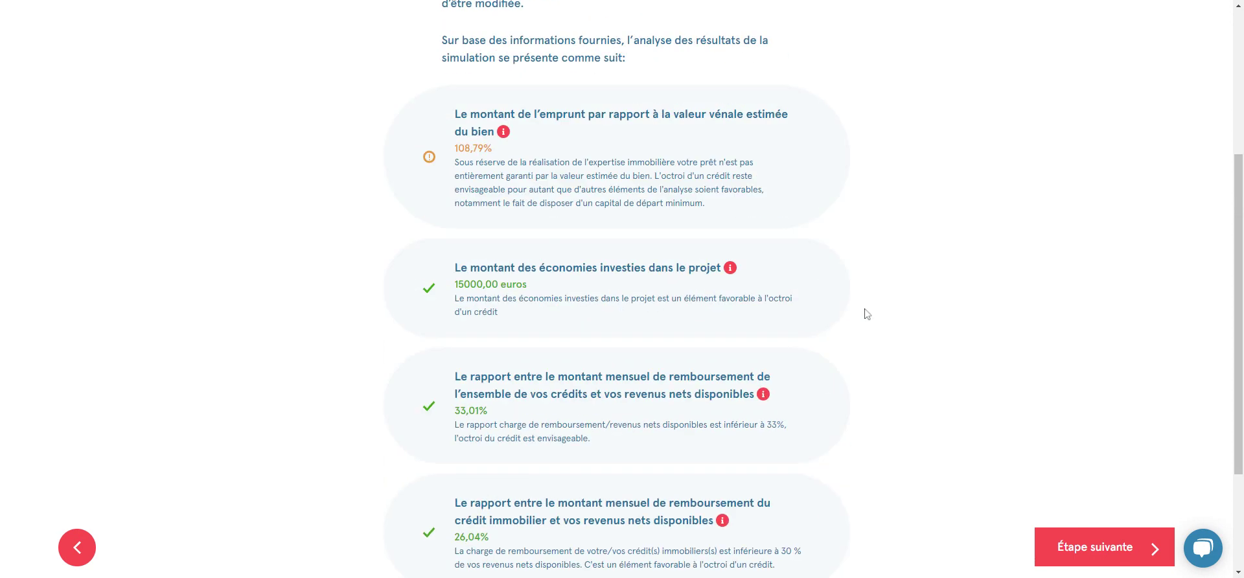
click(1103, 559)
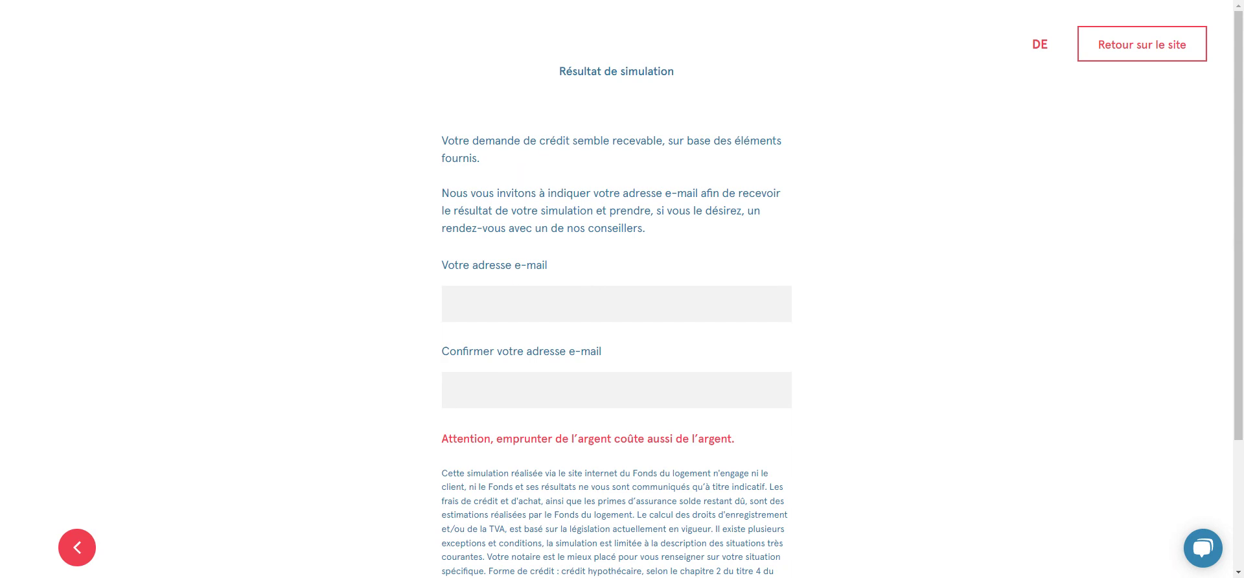
Enter and confirm the e-mail address, then choose Prendre rendez-vous
click(462, 304)
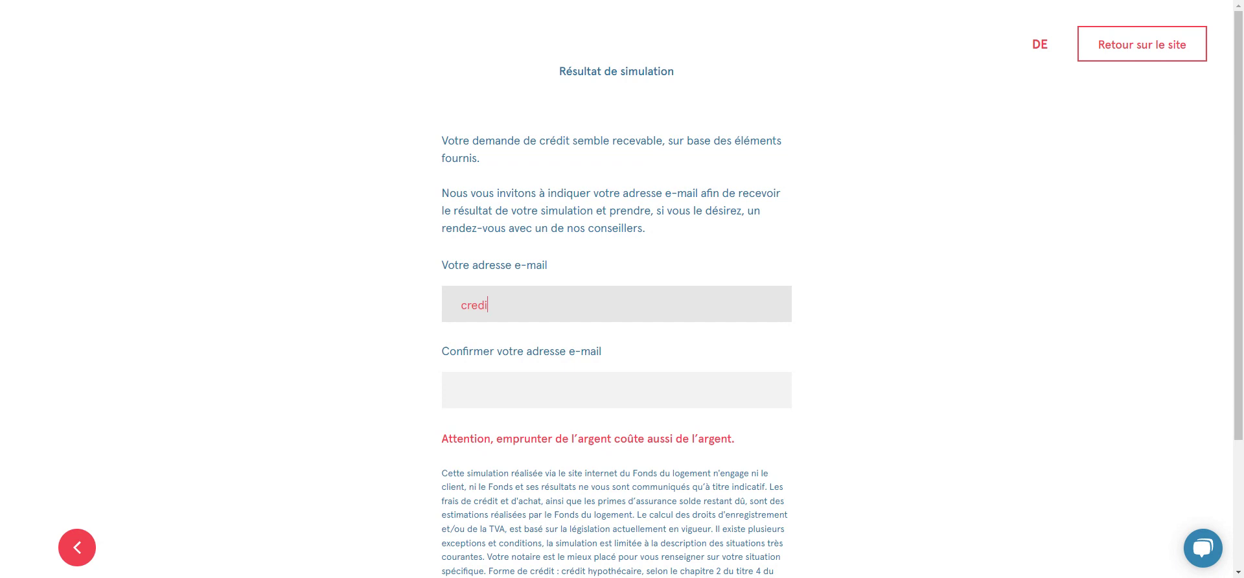
click(537, 375)
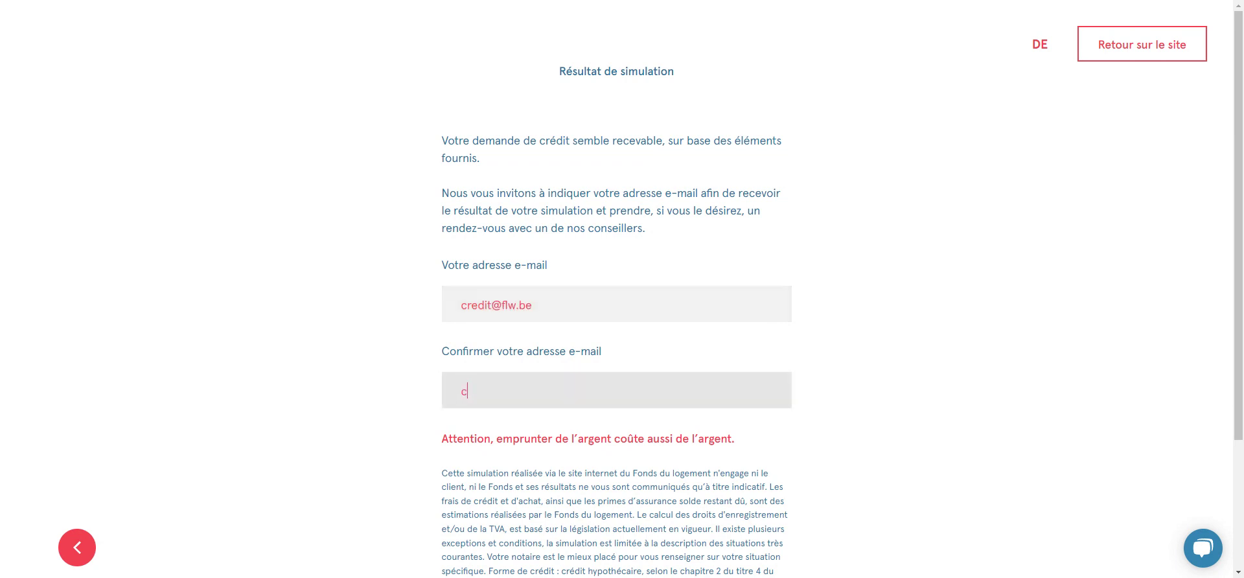
scroll(560, 490, down, 3)
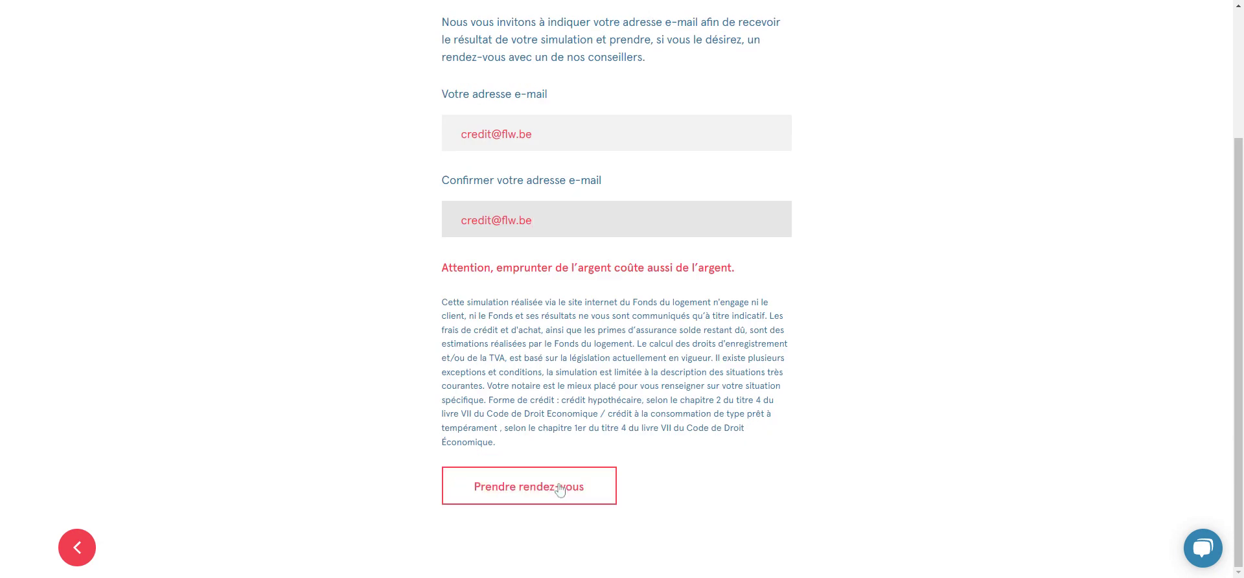
click(560, 490)
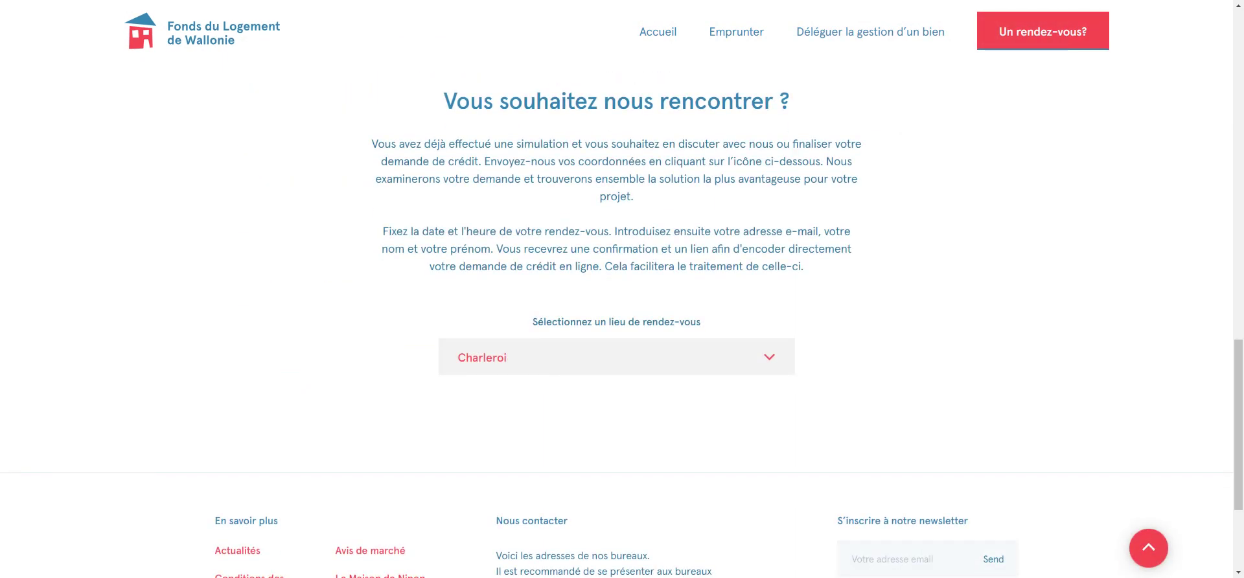
Choose Ciney as the location and book the 09:15 slot on Friday 14 January 2022
click(552, 364)
scroll(563, 418, down, 5)
scroll(562, 419, down, 2)
scroll(554, 427, up, 4)
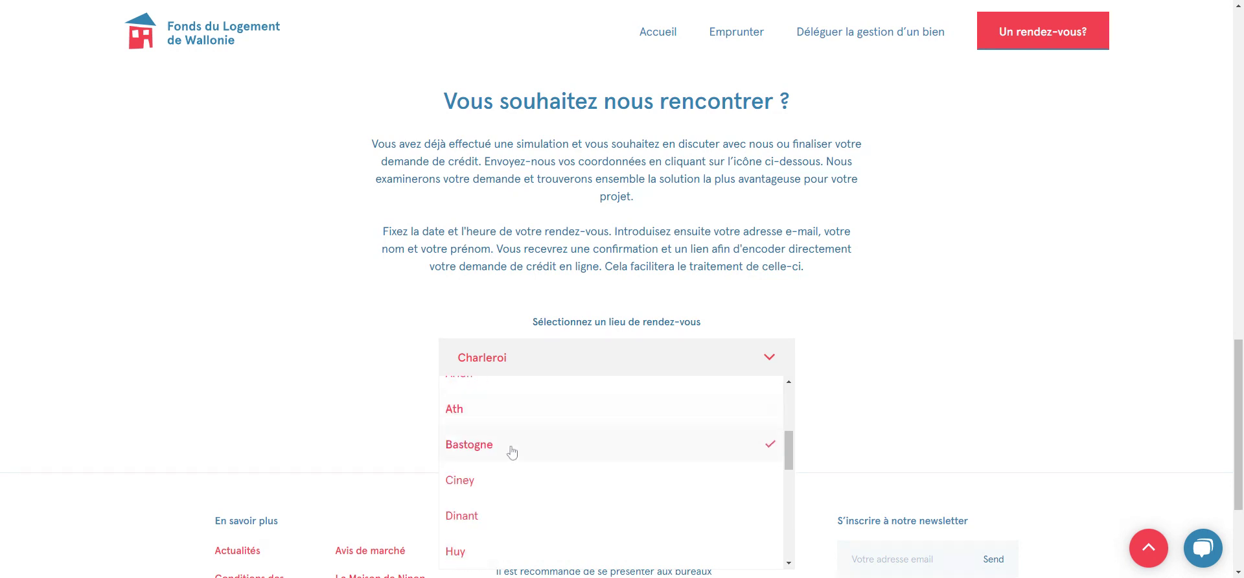
click(487, 479)
scroll(665, 314, down, 3)
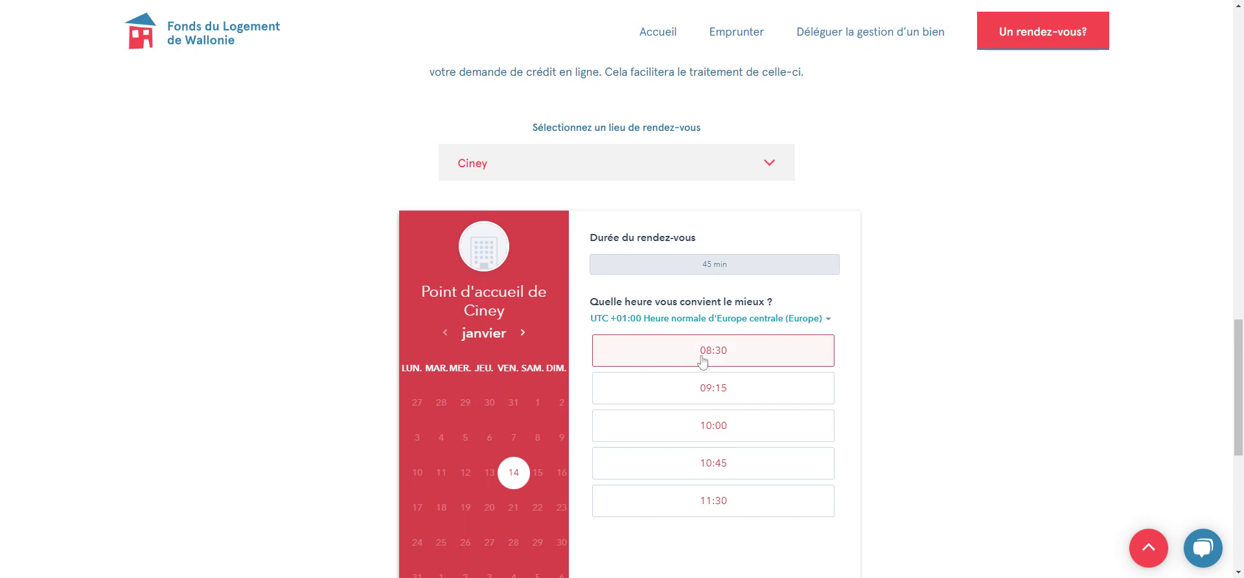
click(720, 395)
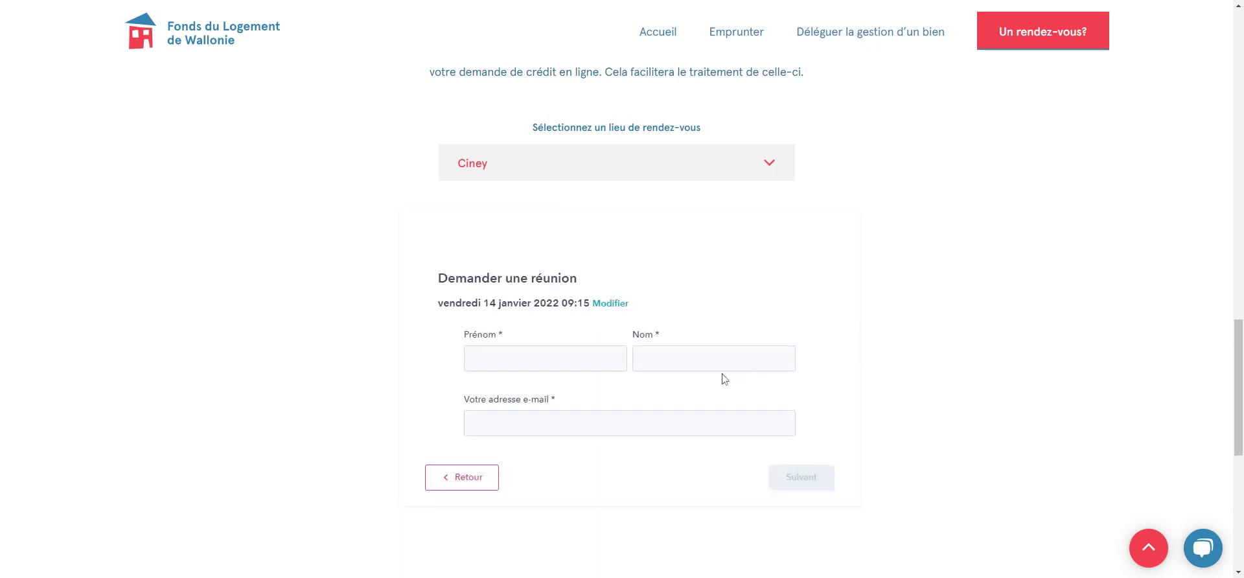
scroll(683, 382, down, 1)
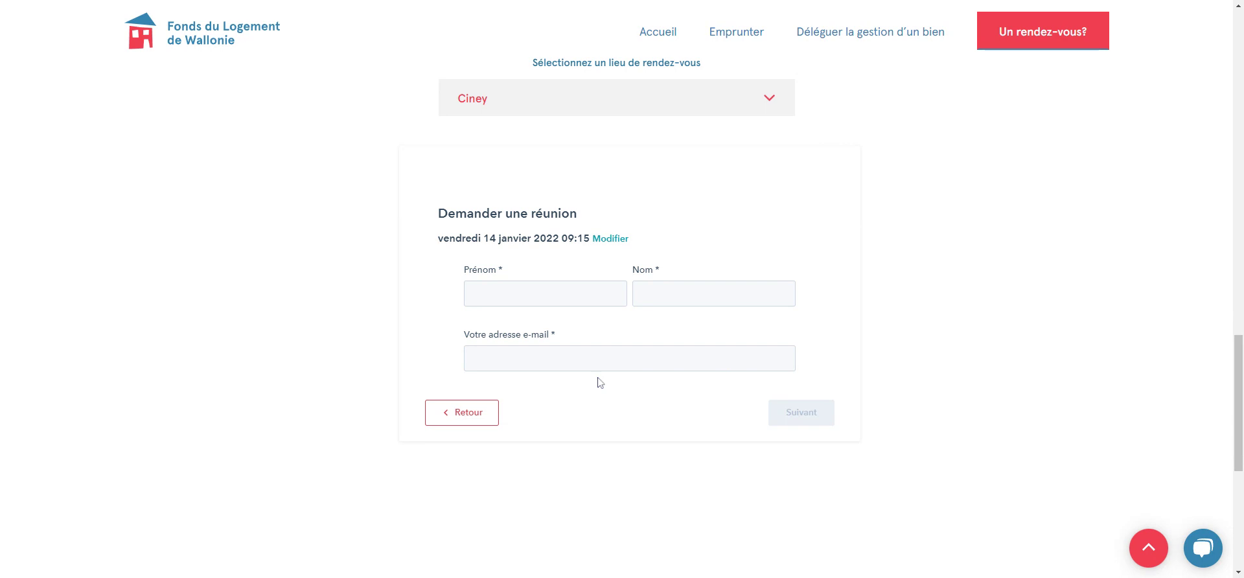